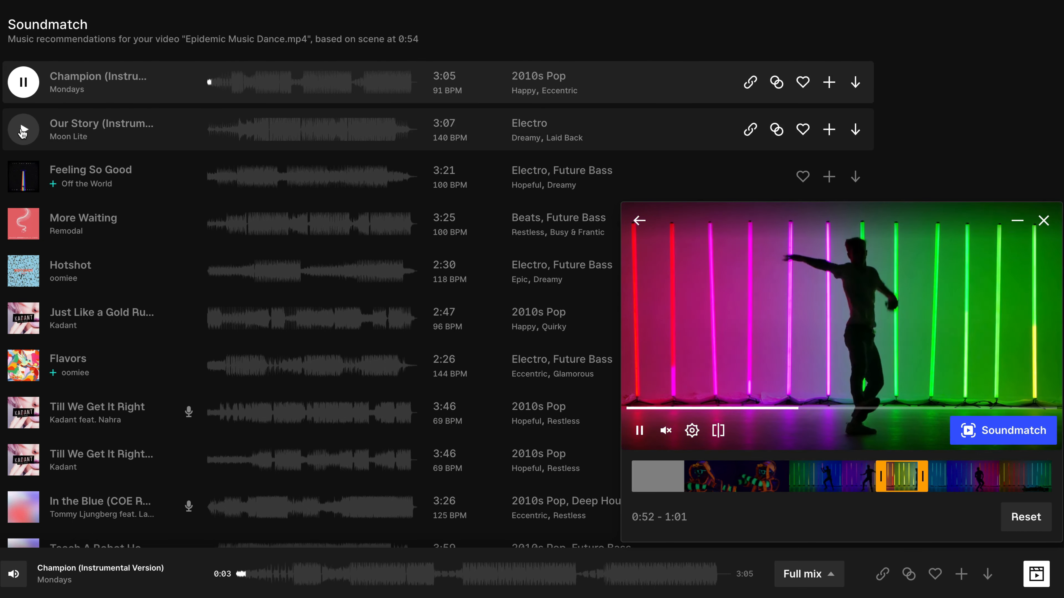
Preview the instrumental track Our Story by Moon Lite in the Soundmatch recommendations
{"action": "left_click", "coordinate": [23, 129]}
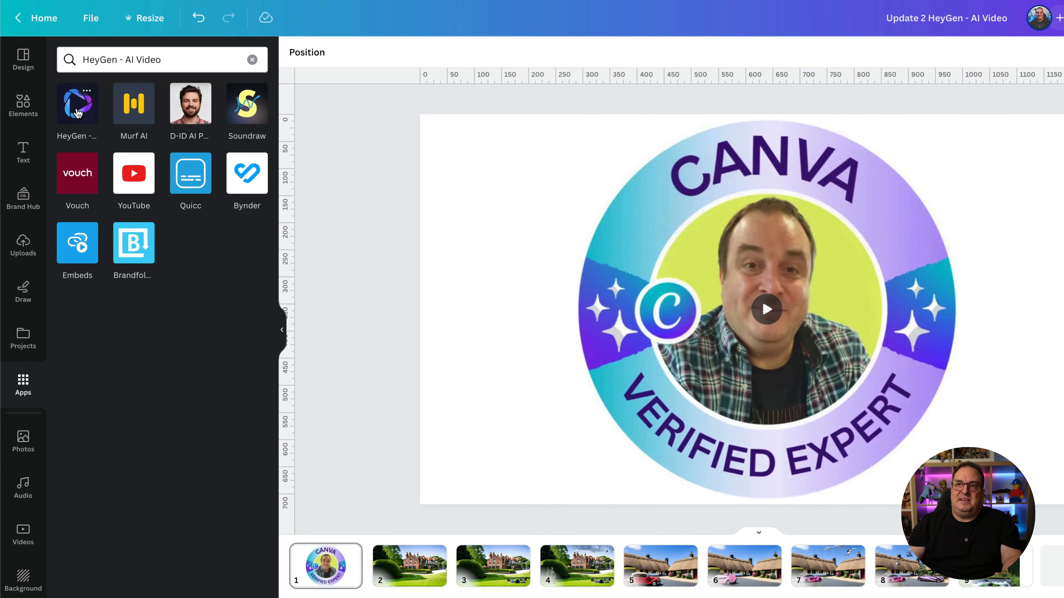
Switch to Canva, open the HeyGen - AI Video app and start making another video
{"action": "left_click", "coordinate": [77, 115]}
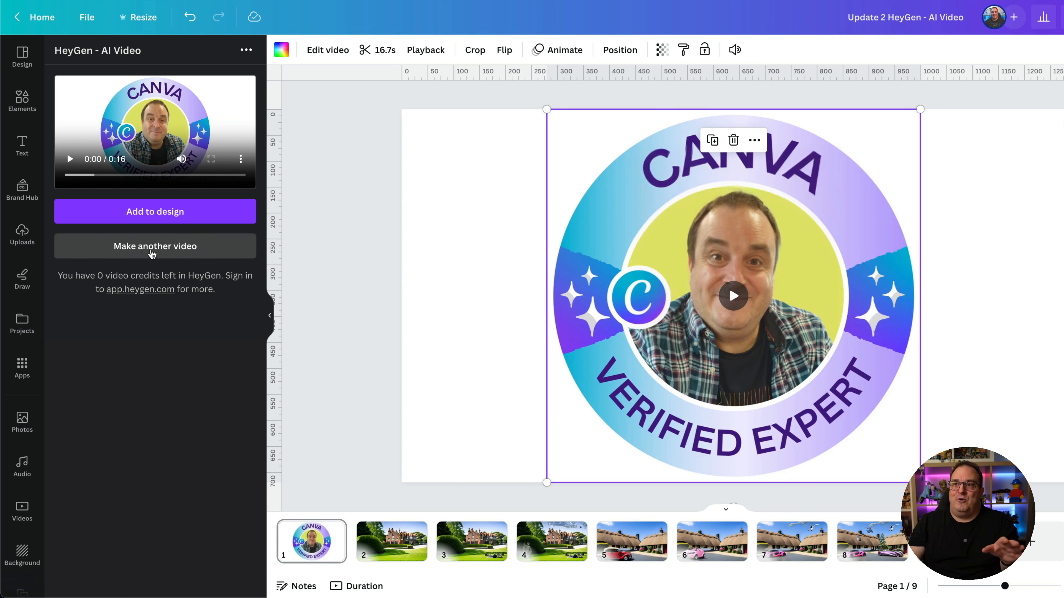
{"action": "left_click", "coordinate": [160, 251]}
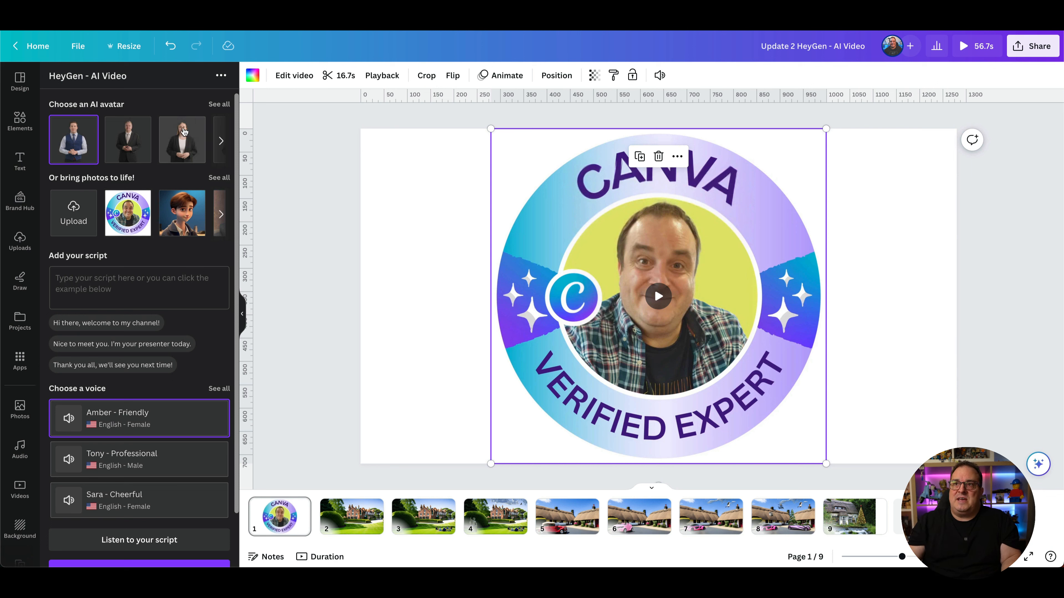
Choose the AI avatar of a man in a light shirt from the full avatar collection
{"action": "left_click", "coordinate": [219, 104]}
{"action": "scroll", "coordinate": [141, 290], "scroll_direction": "down", "scroll_amount": 5}
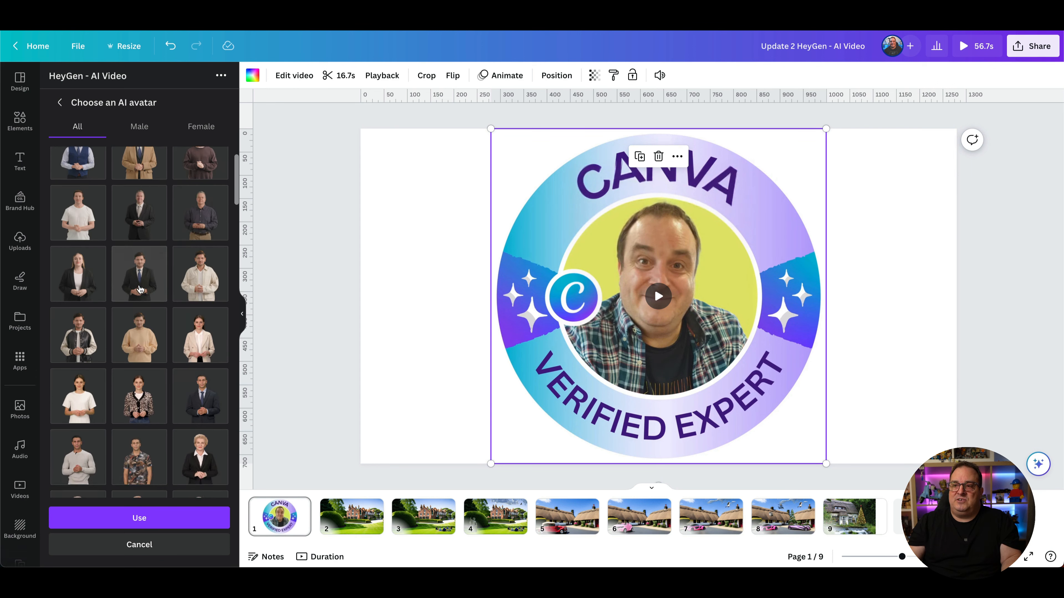
{"action": "scroll", "coordinate": [141, 290], "scroll_direction": "down", "scroll_amount": 10}
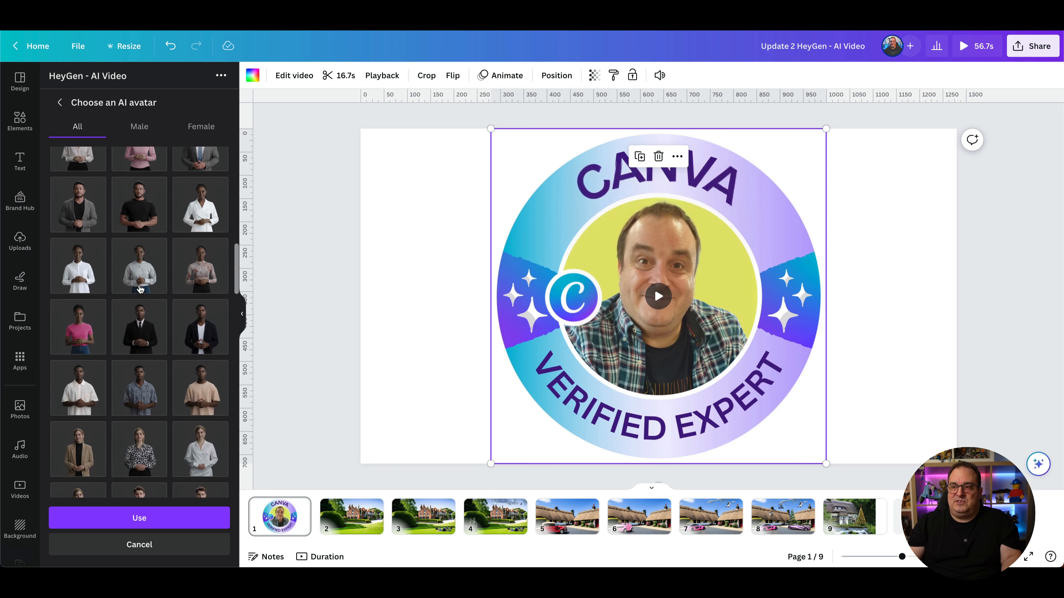
{"action": "scroll", "coordinate": [140, 290], "scroll_direction": "down", "scroll_amount": 8}
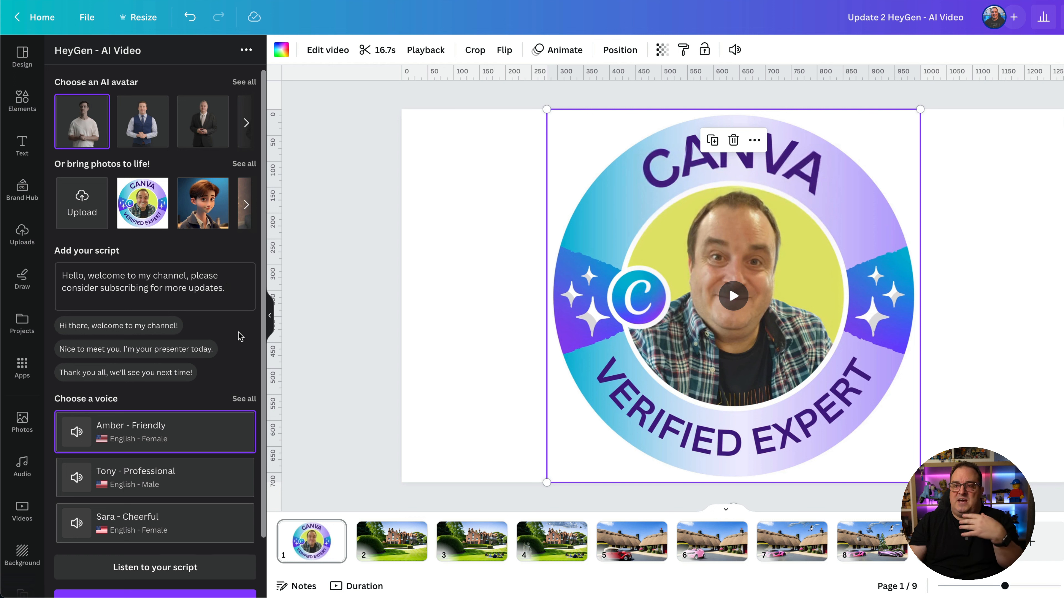
Filter the full list of avatar voices to male voices in English, keeping the tone of voice unrestricted
{"action": "left_click", "coordinate": [244, 399]}
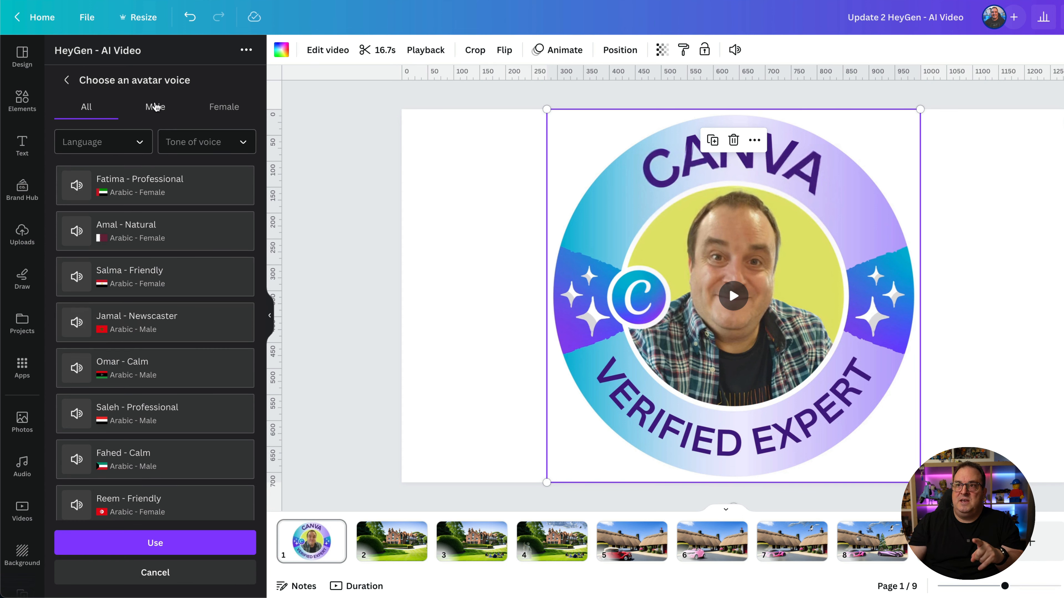
{"action": "left_click", "coordinate": [154, 107]}
{"action": "left_click", "coordinate": [206, 110]}
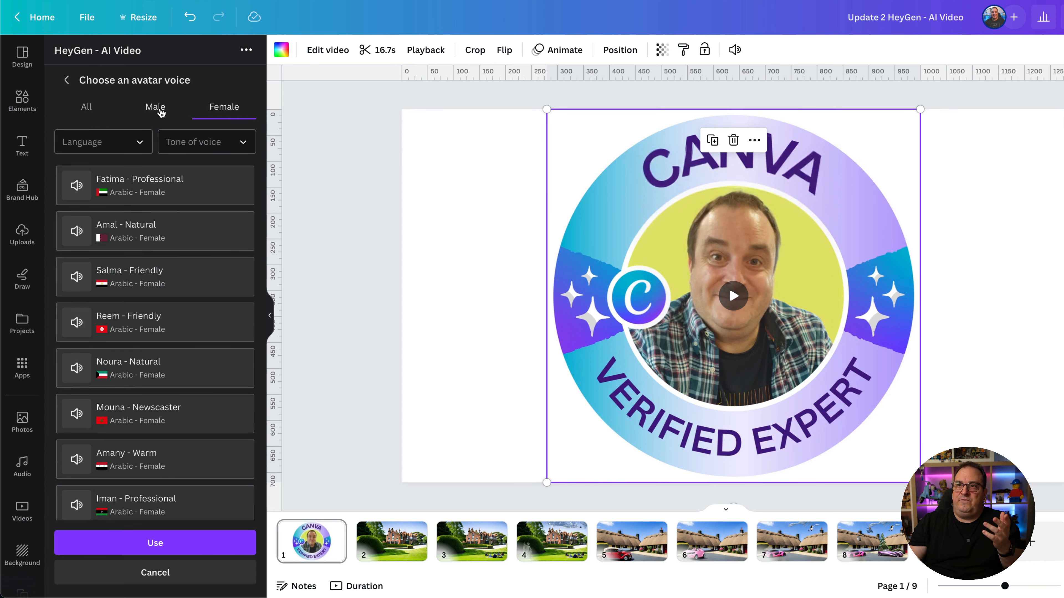
{"action": "left_click", "coordinate": [161, 110]}
{"action": "left_click", "coordinate": [103, 142]}
{"action": "scroll", "coordinate": [105, 251], "scroll_direction": "down", "scroll_amount": 3}
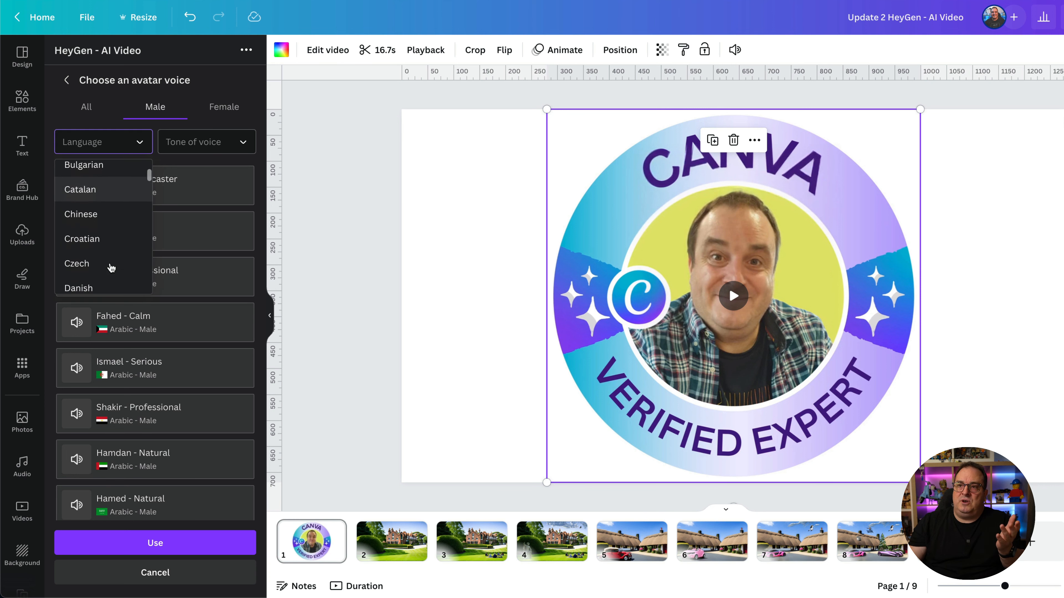
{"action": "left_click", "coordinate": [84, 294]}
{"action": "left_click", "coordinate": [196, 144]}
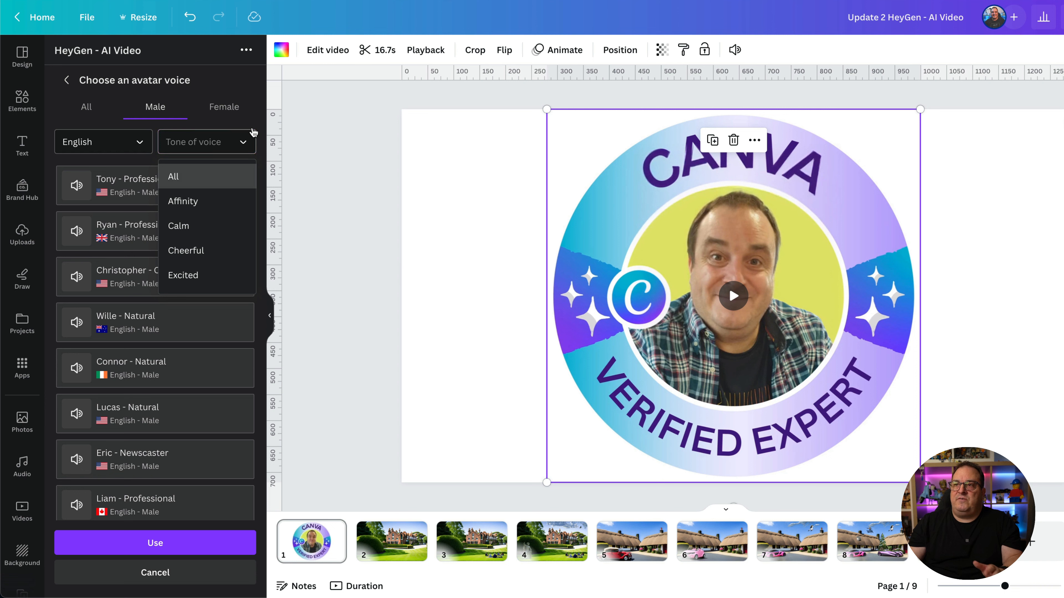
{"action": "left_click", "coordinate": [259, 126]}
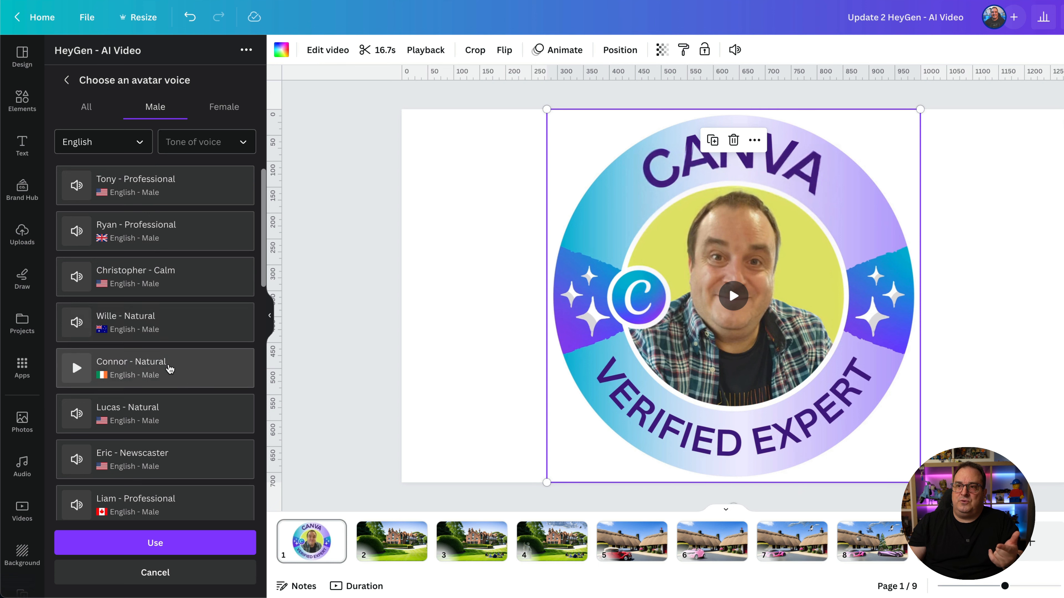
Set the avatar voice to Johan - Friendly and listen to the script with it
{"action": "scroll", "coordinate": [170, 368], "scroll_direction": "down", "scroll_amount": 5}
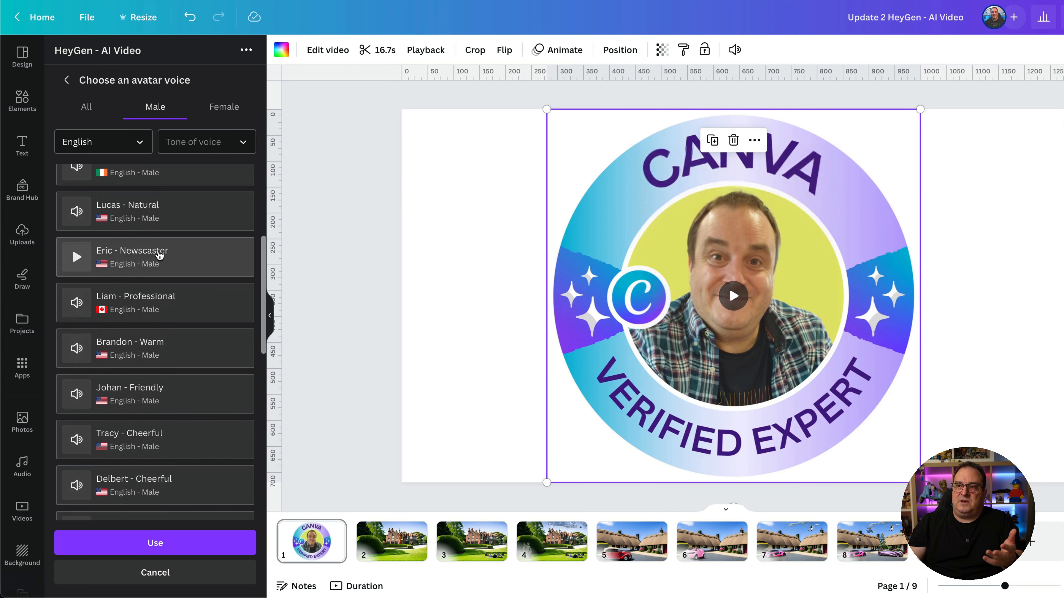
{"action": "scroll", "coordinate": [169, 296], "scroll_direction": "down", "scroll_amount": 2}
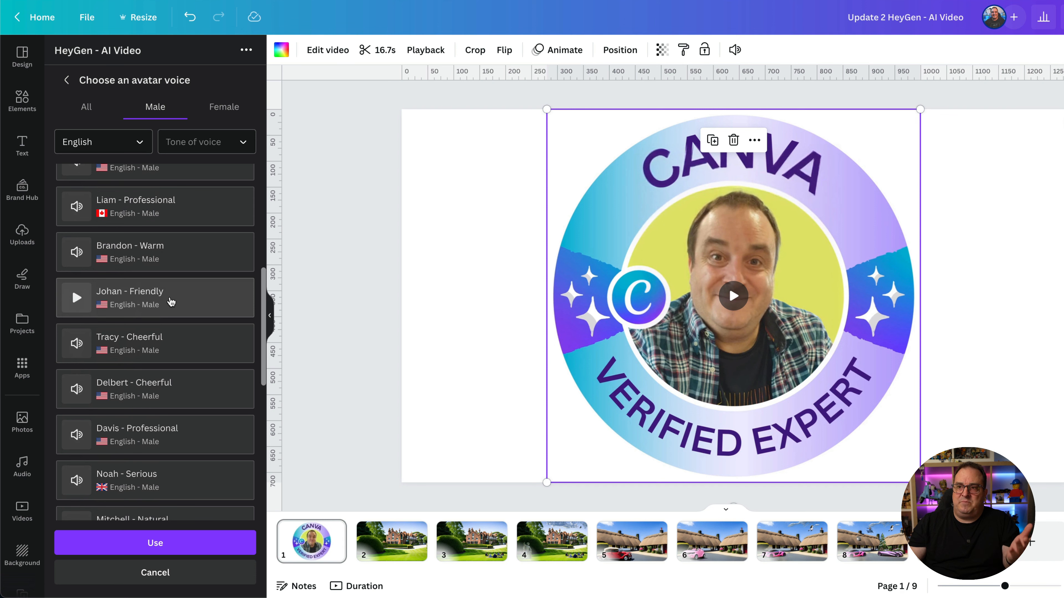
{"action": "left_click", "coordinate": [171, 302]}
{"action": "left_click", "coordinate": [155, 543]}
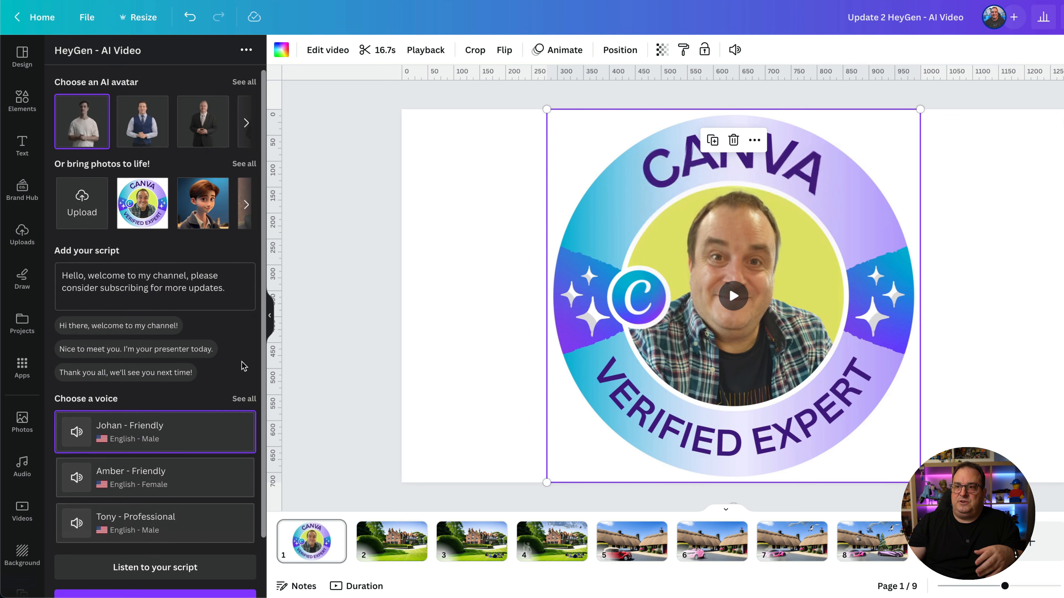
{"action": "scroll", "coordinate": [226, 369], "scroll_direction": "down", "scroll_amount": 2}
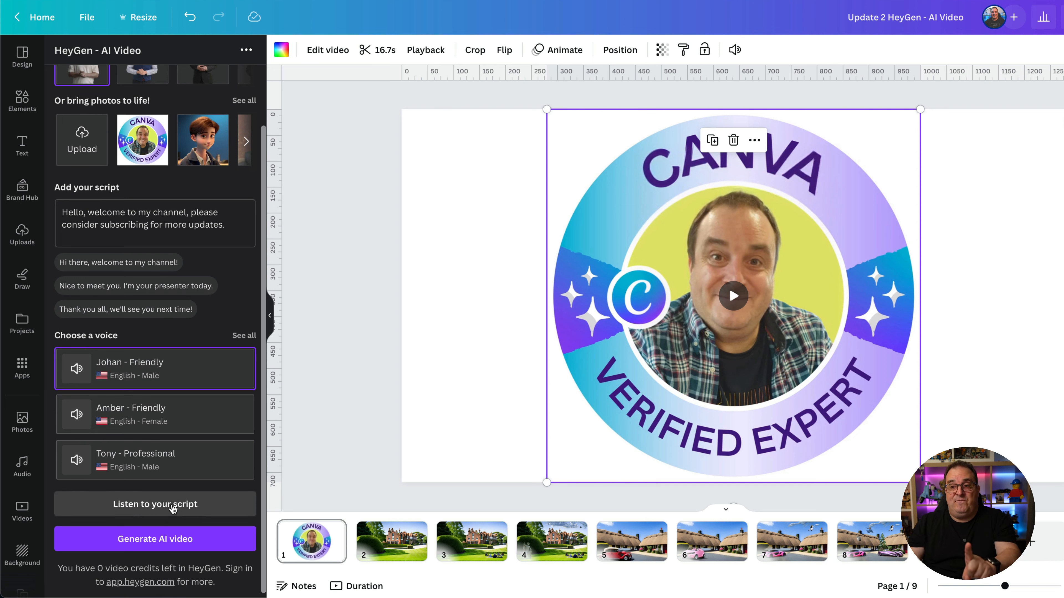
{"action": "left_click", "coordinate": [174, 506]}
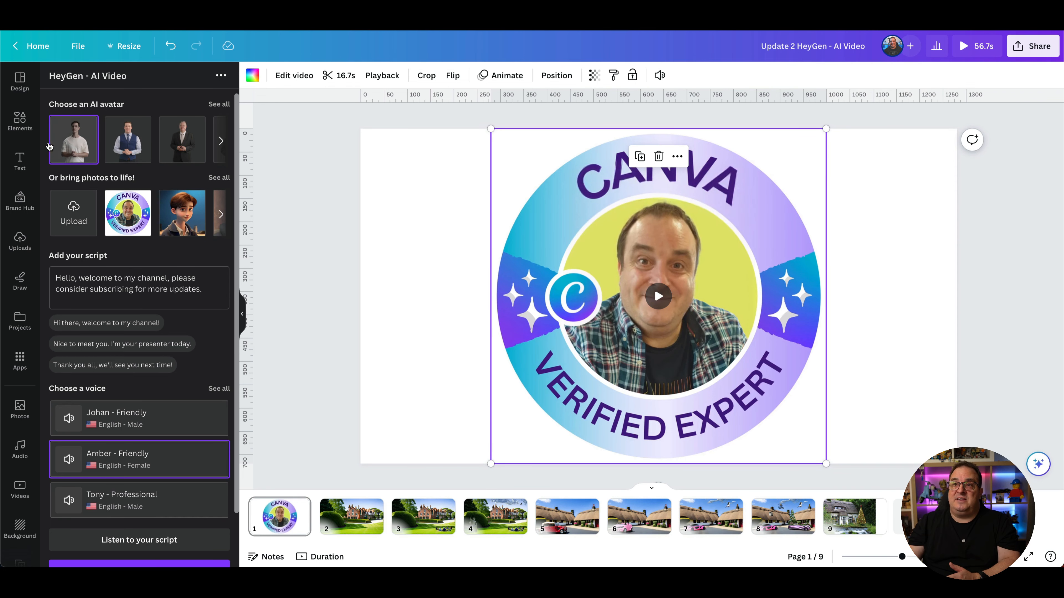
{"action": "left_click", "coordinate": [19, 242]}
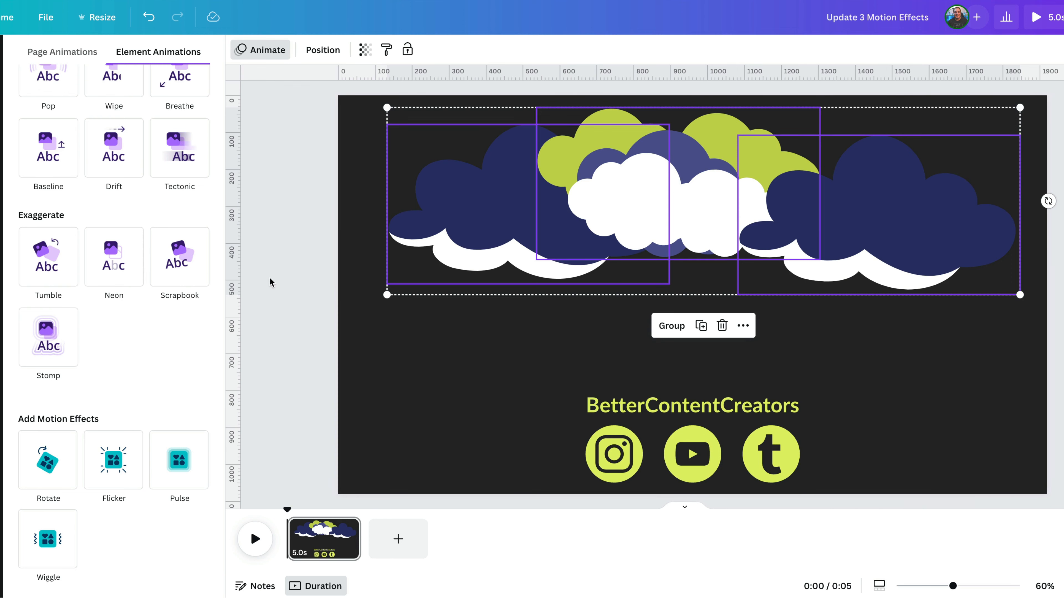
Group the three selected clouds and ungroup them again
{"action": "left_click", "coordinate": [672, 326]}
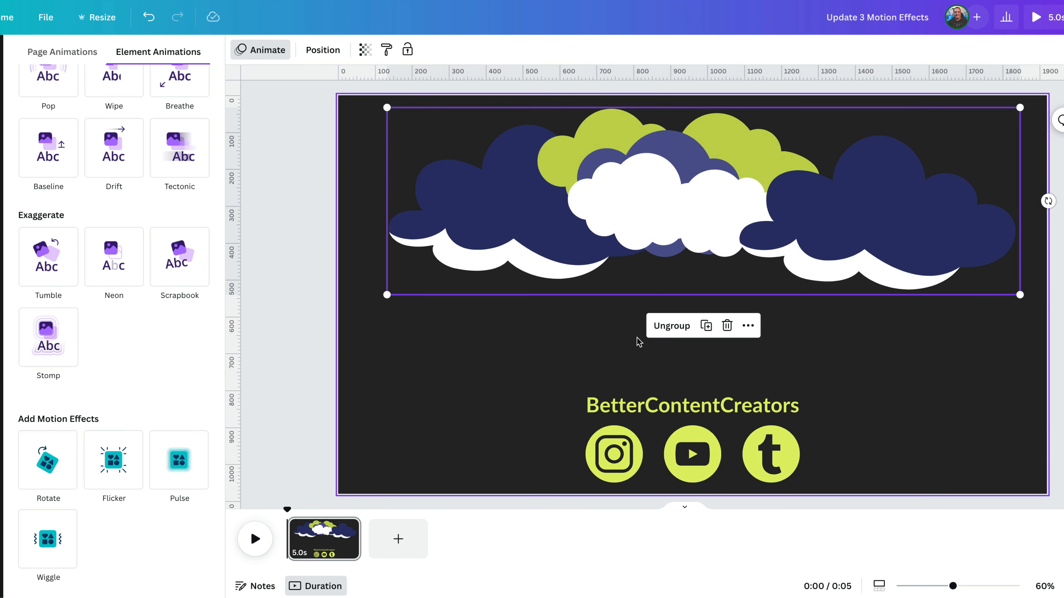
{"action": "left_click", "coordinate": [675, 328]}
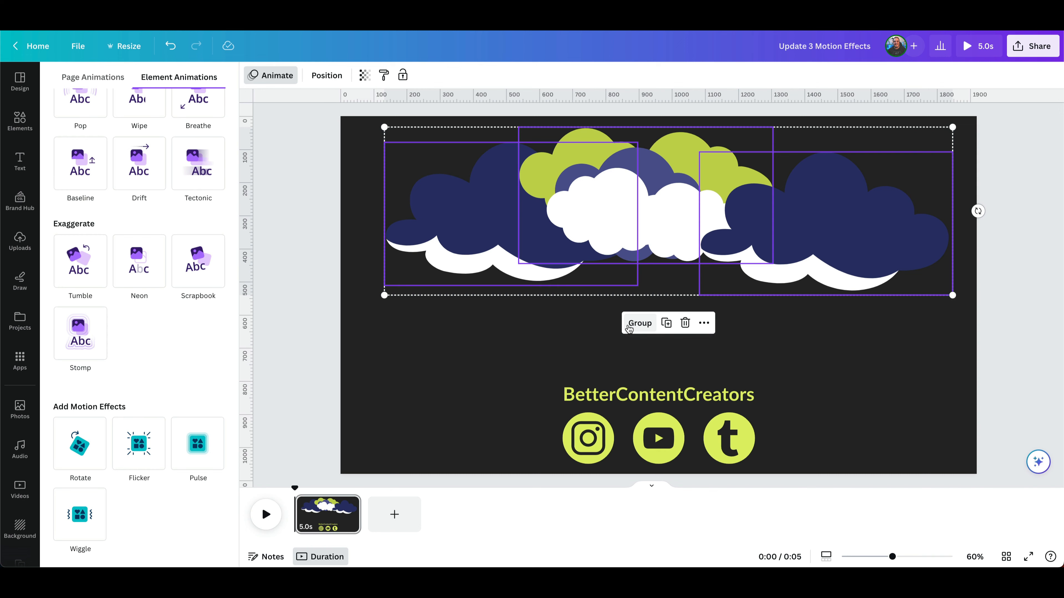
Try the Flicker motion effect at a low speed and the Rotate effect on the clouds, and clear the animations
{"action": "left_click", "coordinate": [139, 444]}
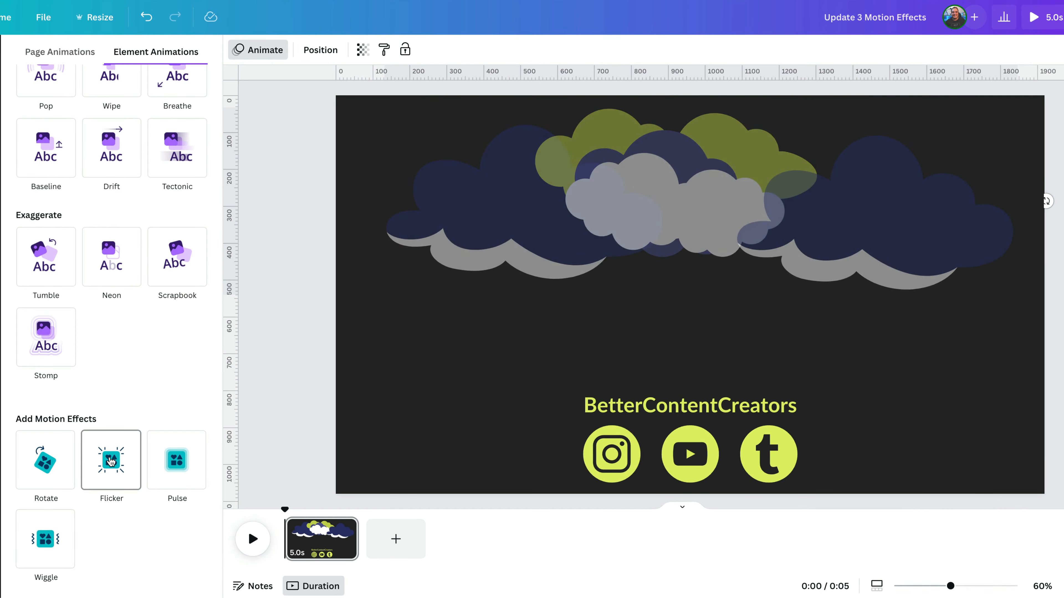
{"action": "left_click", "coordinate": [111, 461]}
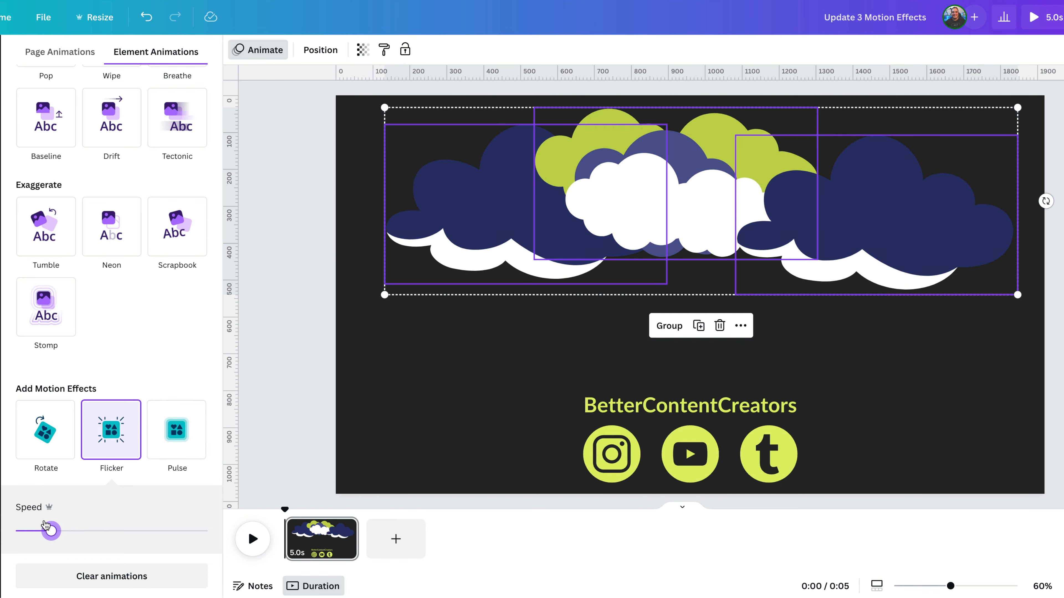
{"action": "left_click_drag", "start_coordinate": [46, 526], "coordinate": [52, 528]}
{"action": "left_click", "coordinate": [50, 434]}
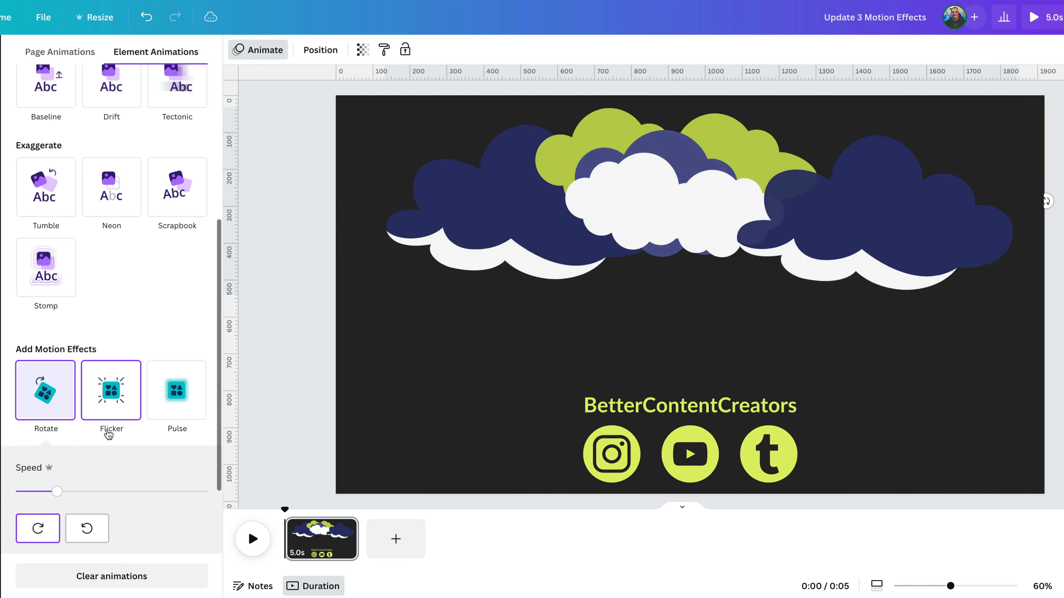
{"action": "left_click", "coordinate": [106, 397]}
{"action": "left_click", "coordinate": [113, 577]}
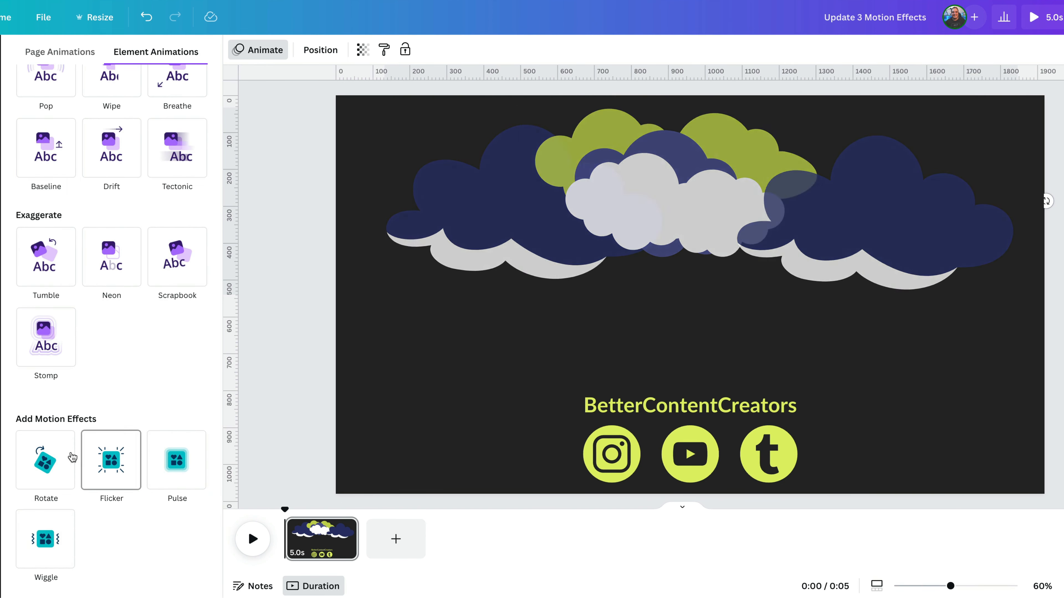
Try a counterclockwise Rotate effect combined with Pulse on the clouds, and clear the animations
{"action": "left_click", "coordinate": [59, 461]}
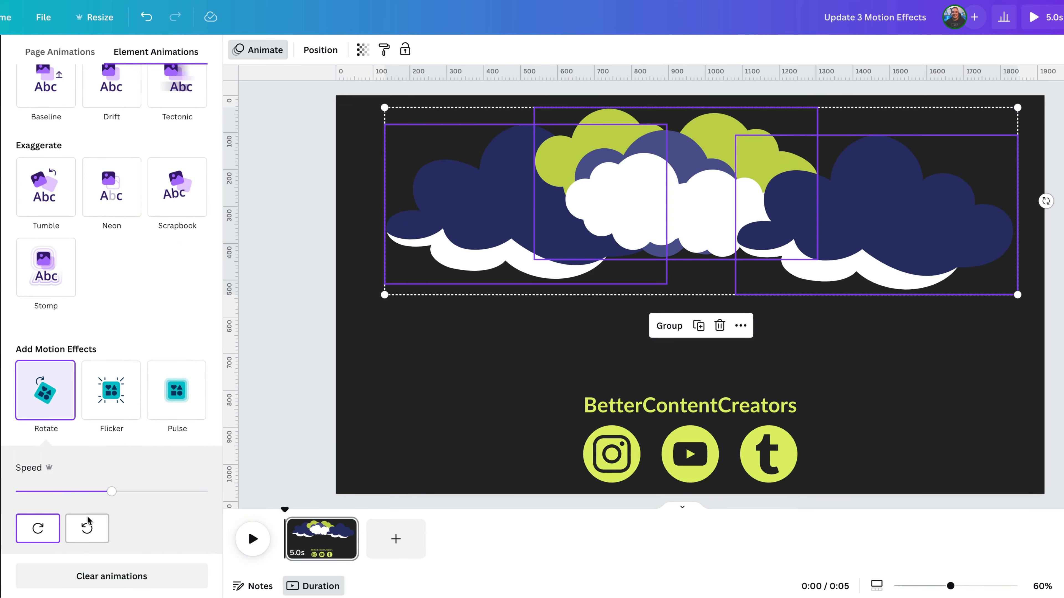
{"action": "left_click", "coordinate": [87, 527]}
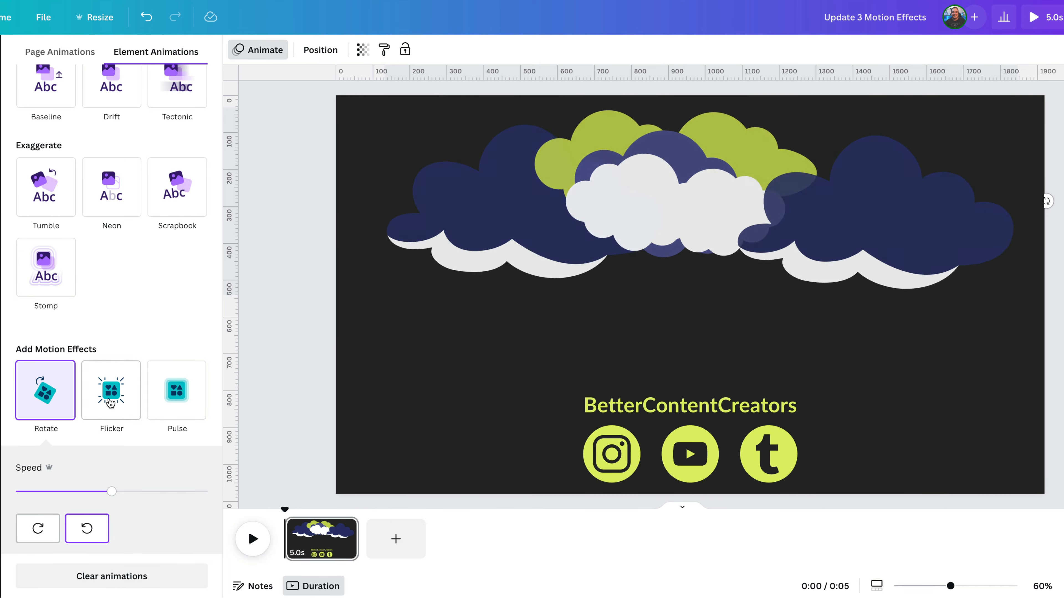
{"action": "left_click", "coordinate": [175, 405]}
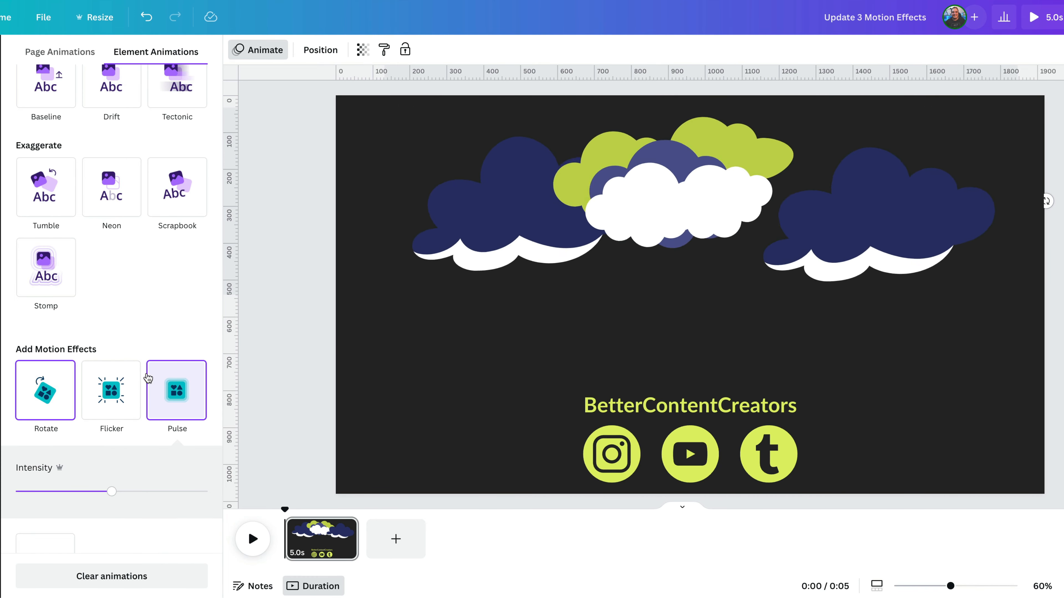
{"action": "left_click", "coordinate": [69, 574]}
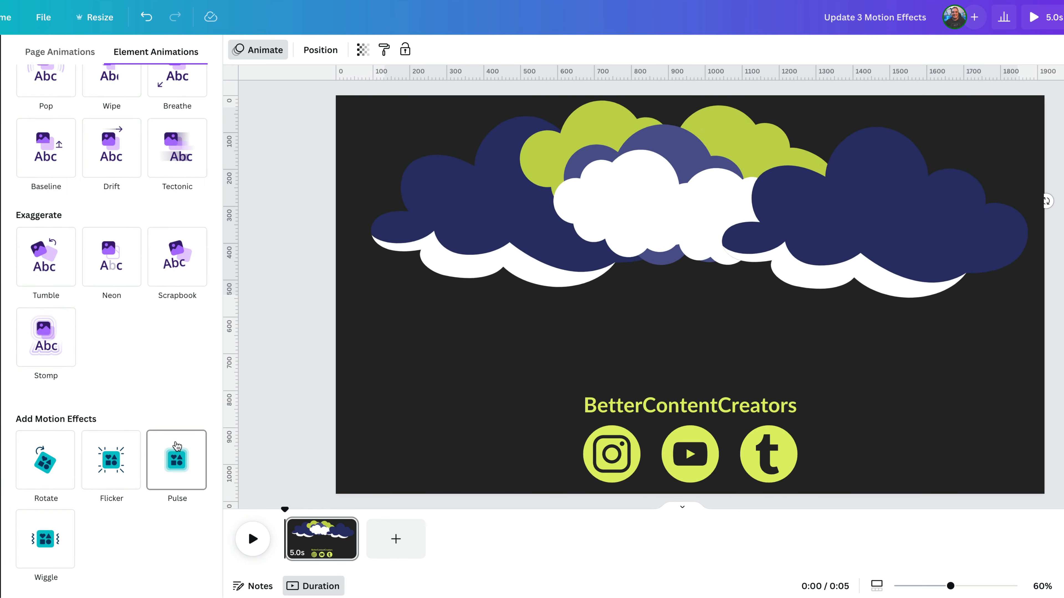
Try the Pulse motion effect at very low intensity on the clouds, and clear it
{"action": "left_click", "coordinate": [174, 466]}
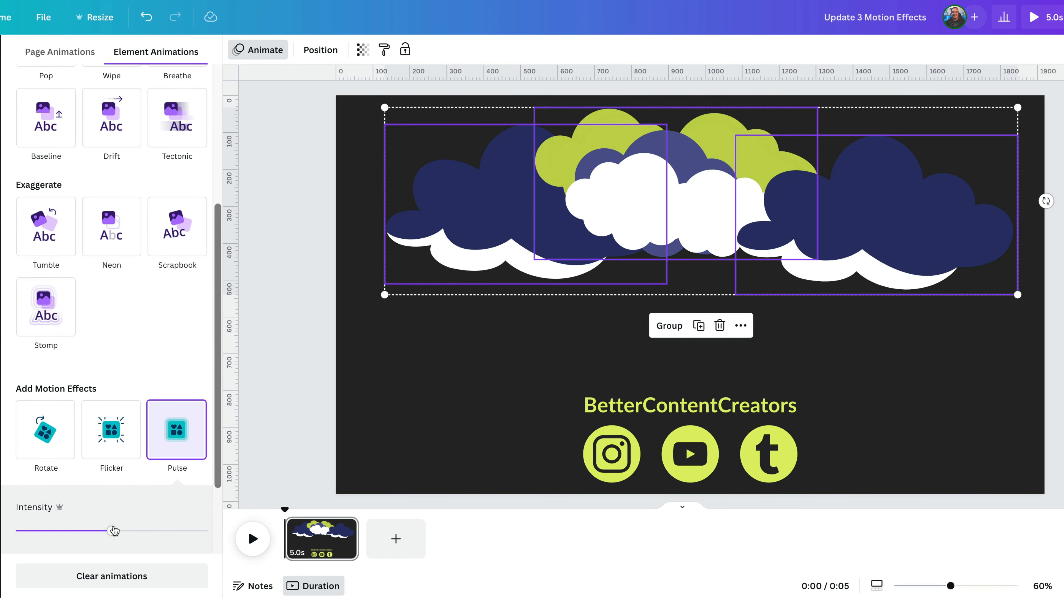
{"action": "left_click_drag", "start_coordinate": [15, 529], "coordinate": [26, 529]}
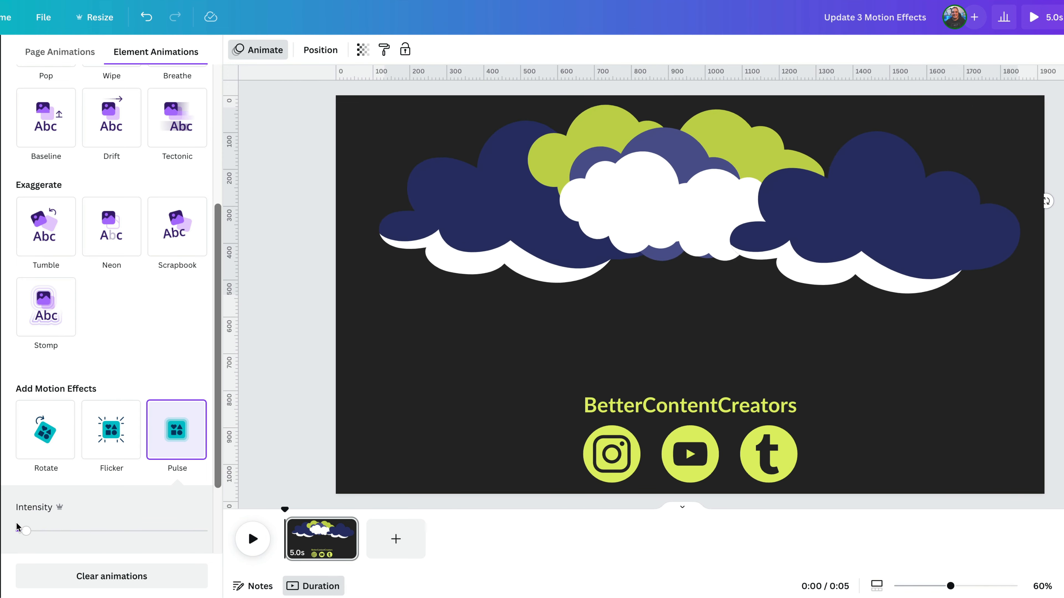
{"action": "left_click", "coordinate": [107, 575]}
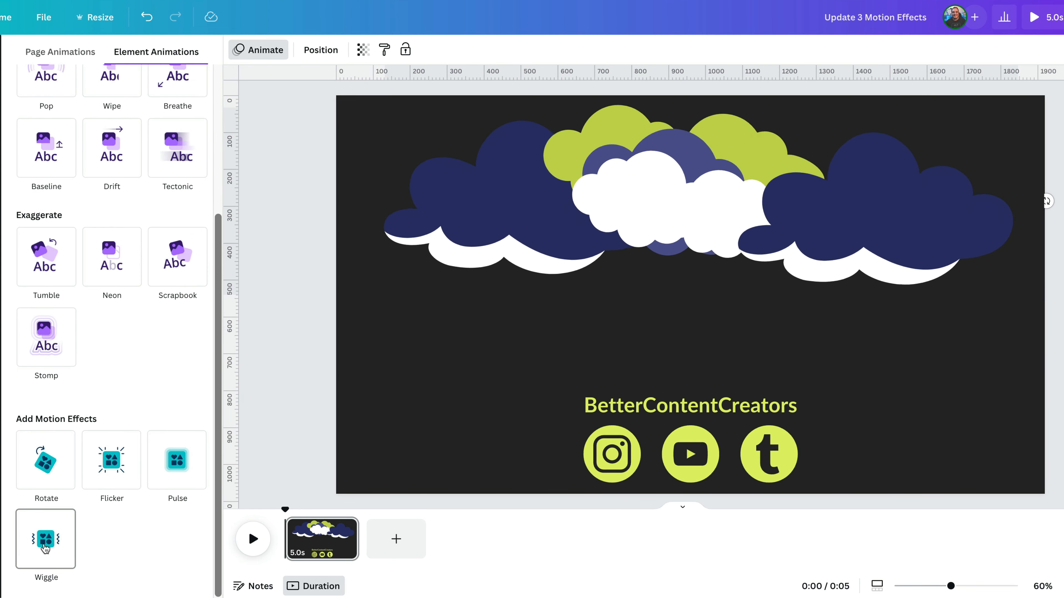
Apply the Wiggle motion effect at very low intensity to the three clouds
{"action": "left_click", "coordinate": [45, 541]}
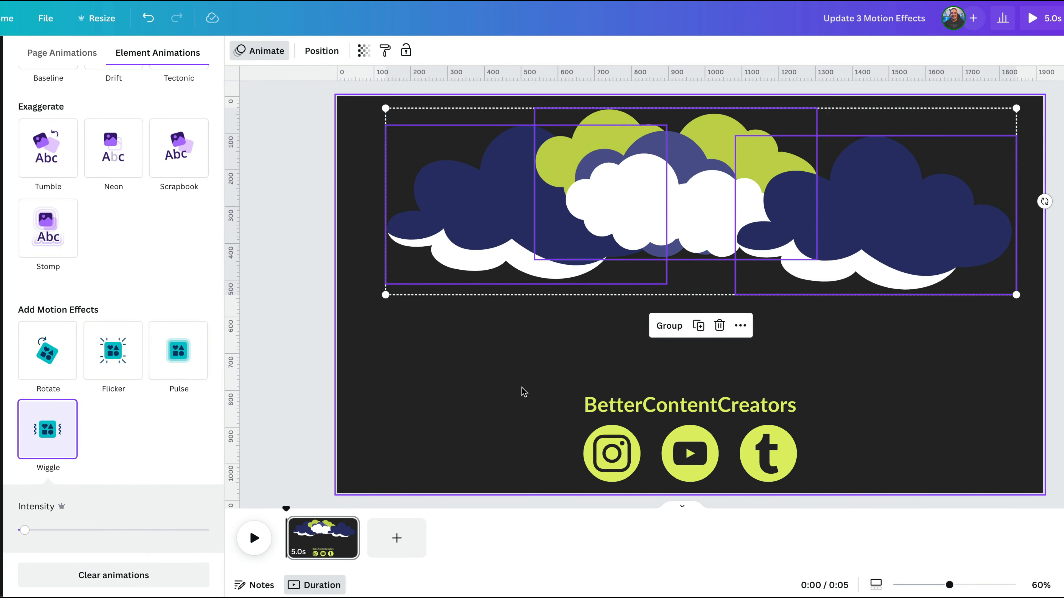
Apply the Pulse motion effect to the three social media icons and play the page
{"action": "left_click", "coordinate": [819, 463]}
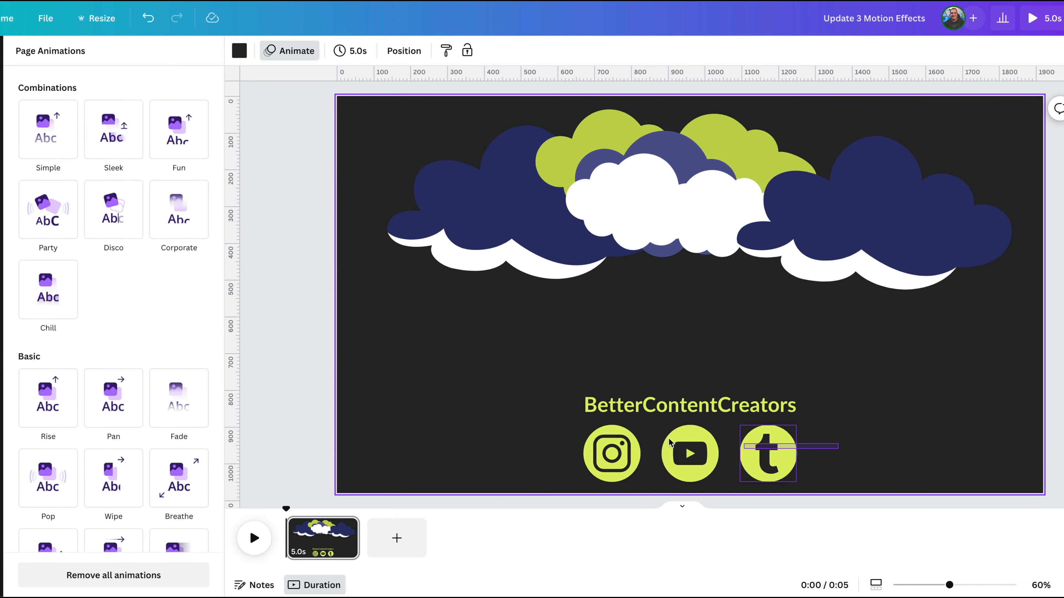
{"action": "left_click", "coordinate": [783, 458]}
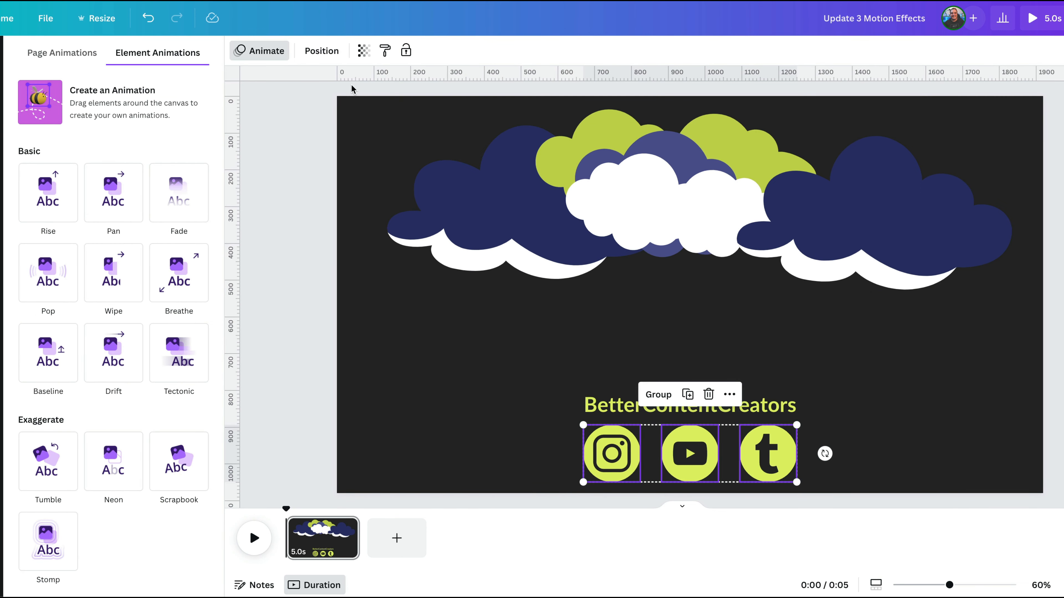
{"action": "scroll", "coordinate": [141, 262], "scroll_direction": "down", "scroll_amount": 5}
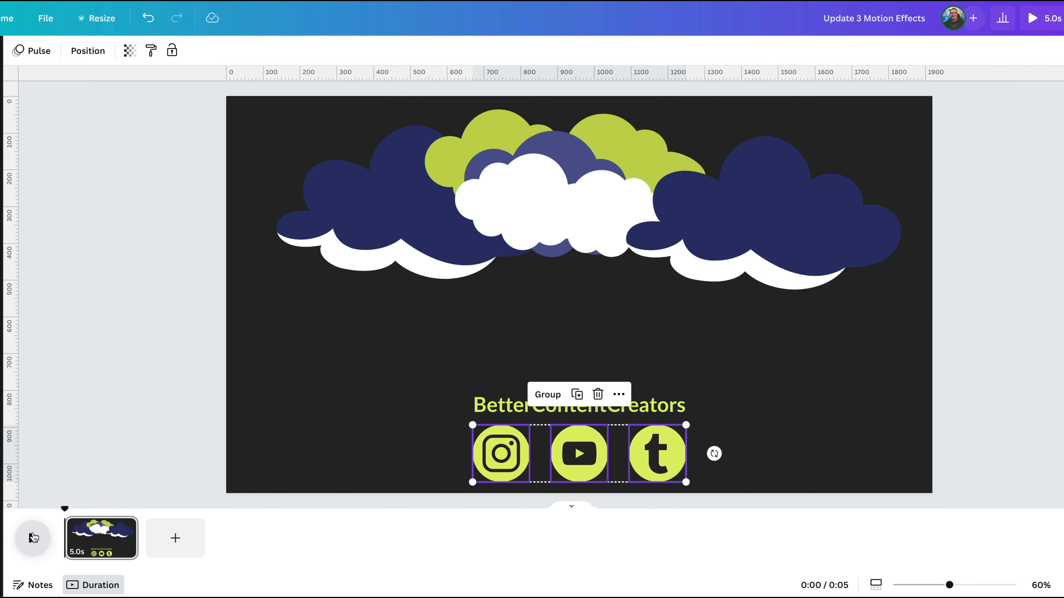
{"action": "left_click", "coordinate": [33, 538]}
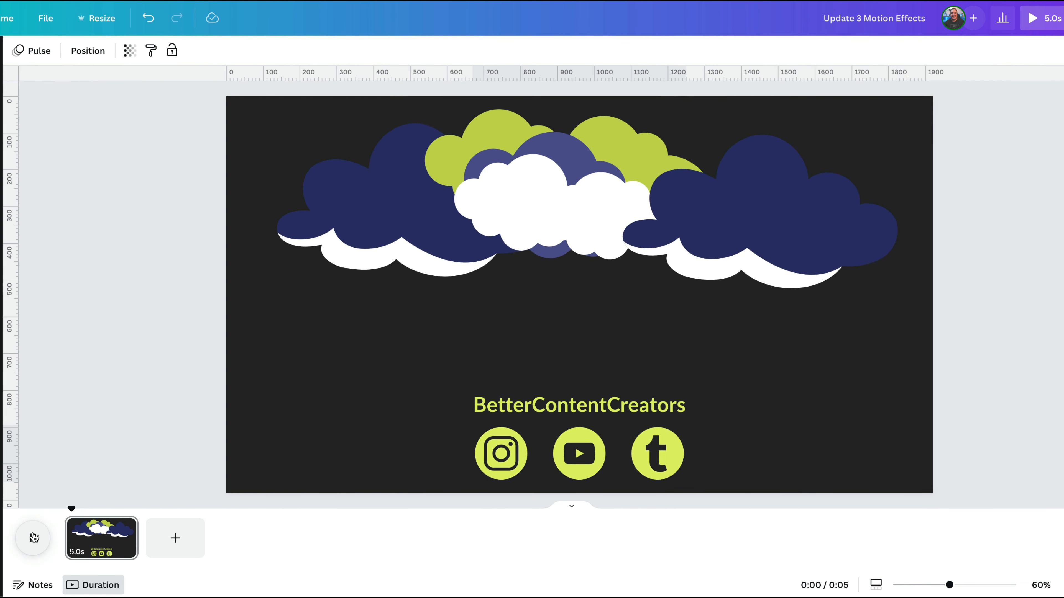